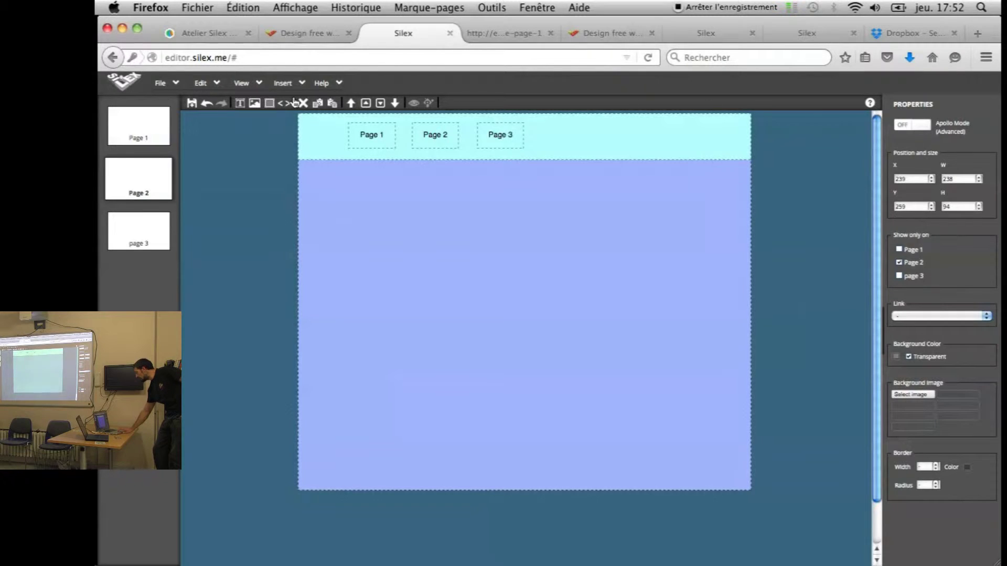
Insert an HTML box on Page 2 and move it into the body area, to about X 282, Y 214
left_click(288, 85)
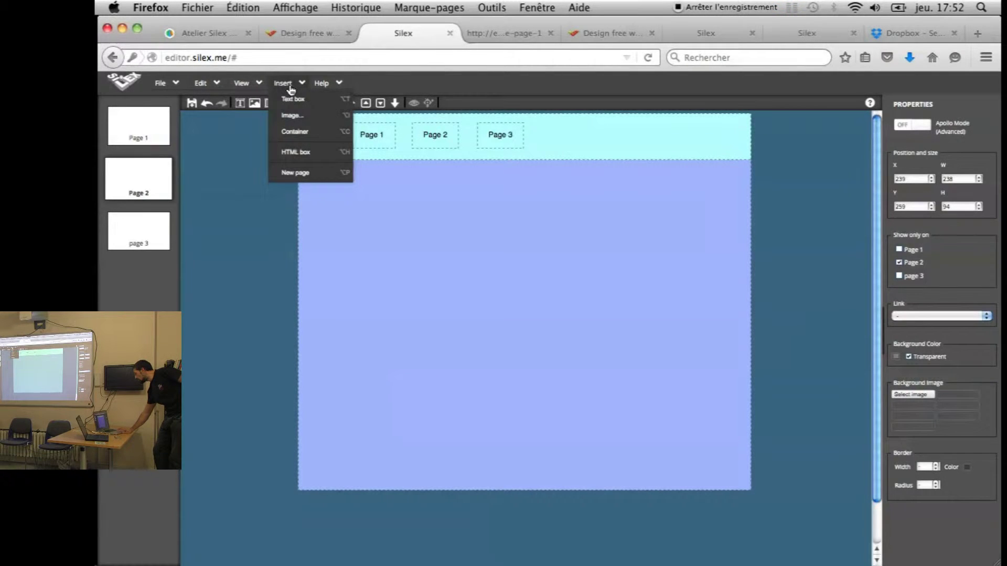
left_click(300, 151)
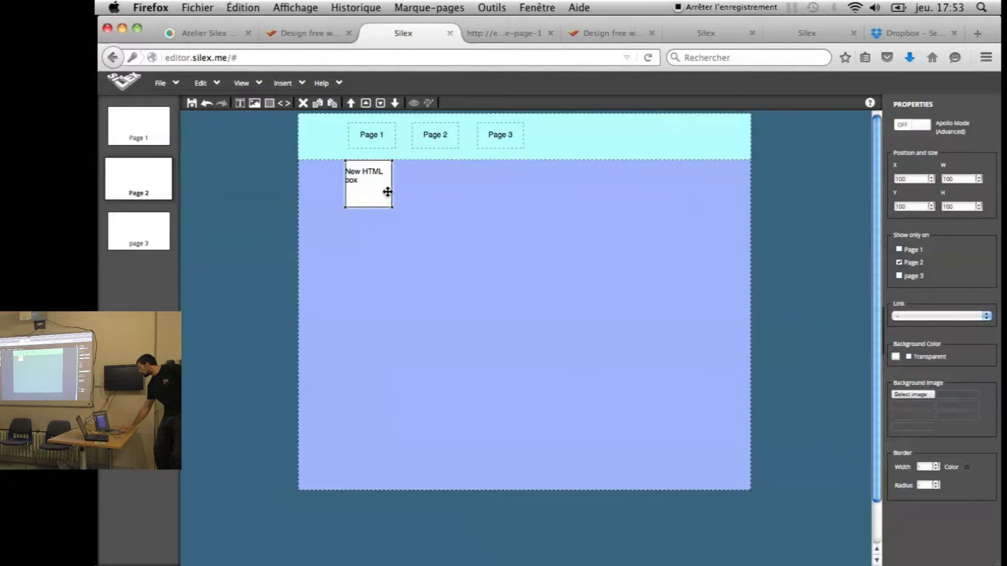
left_click_drag(373, 185, 457, 239)
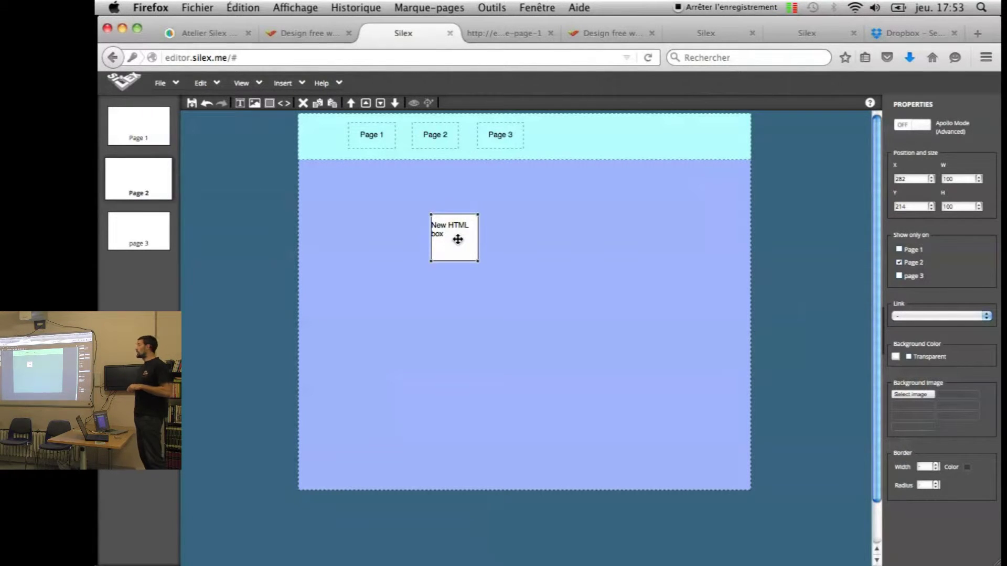
double_click(457, 239)
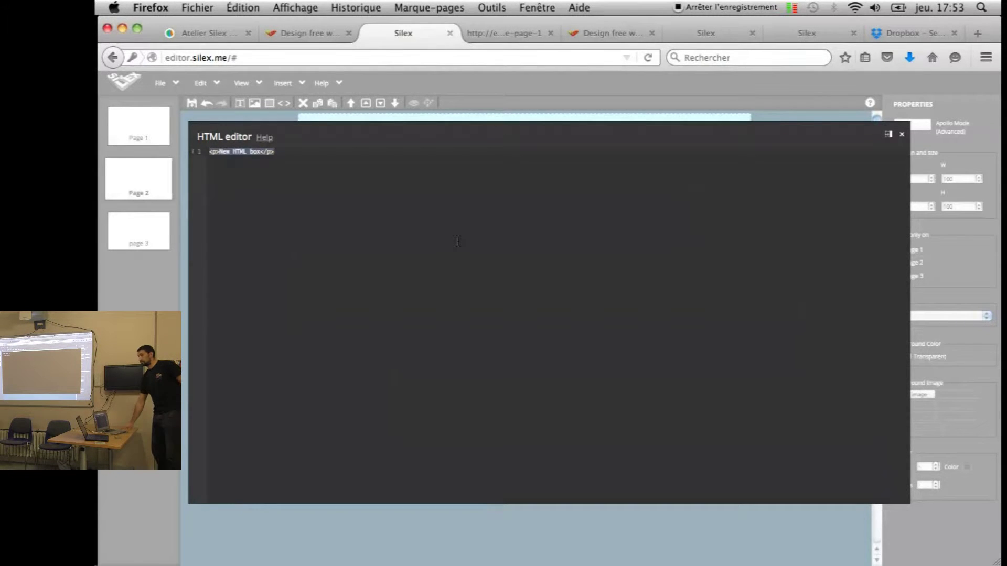
left_click(603, 92)
left_click(294, 86)
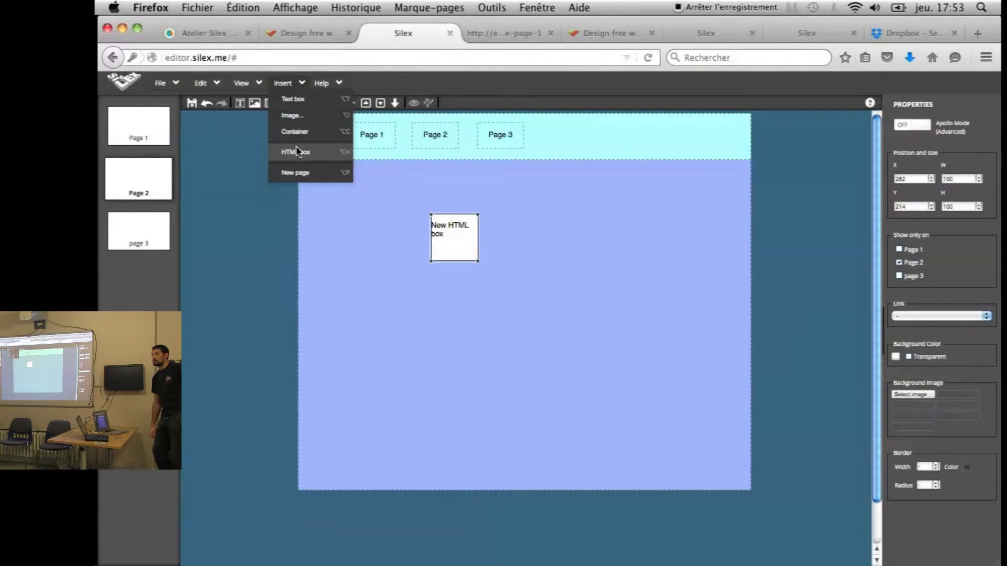
left_click(506, 89)
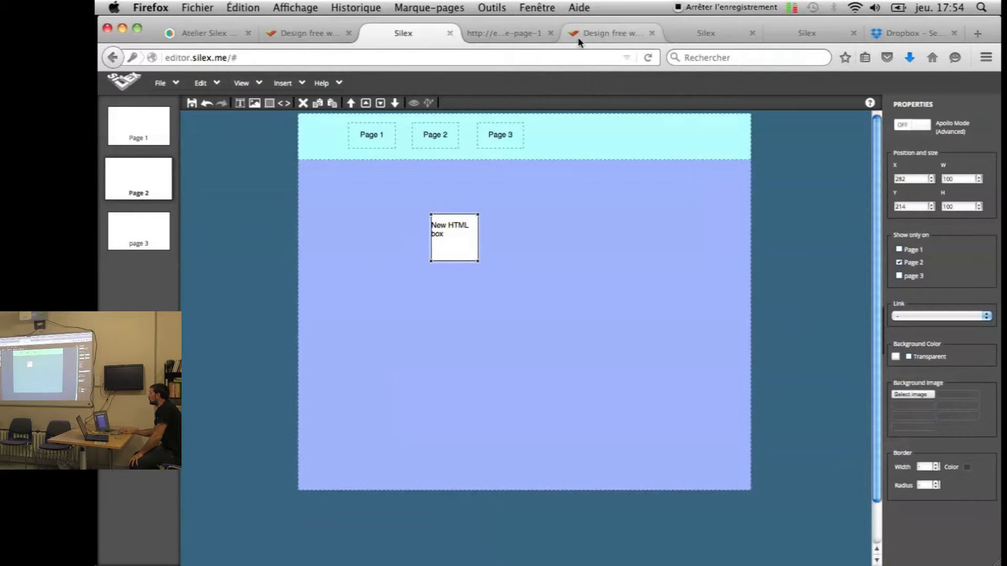
Switch to the silex.me browser page, search the web for "youtube silexlabs" and open the Silex Labs YouTube channel
left_click(605, 32)
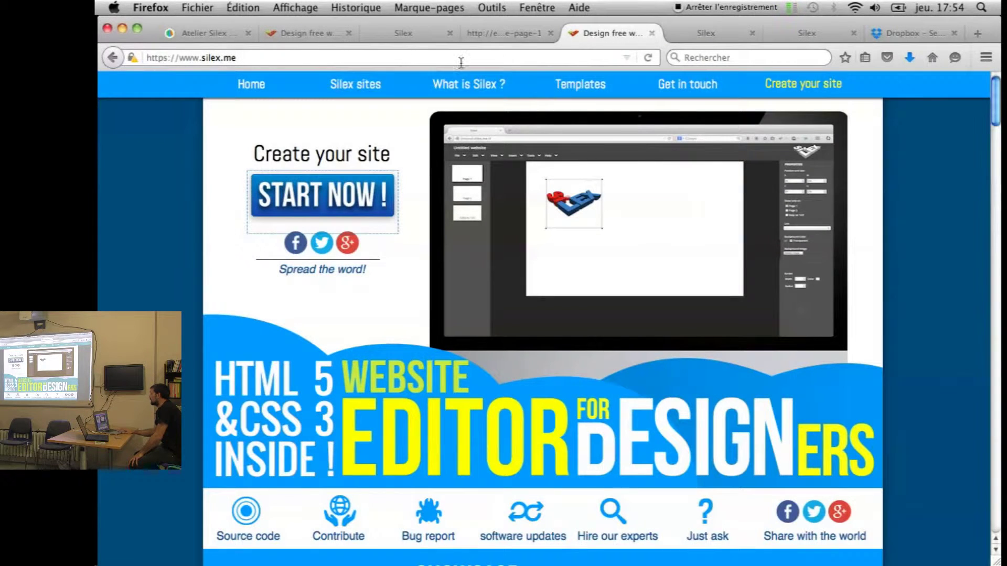
left_click(733, 58)
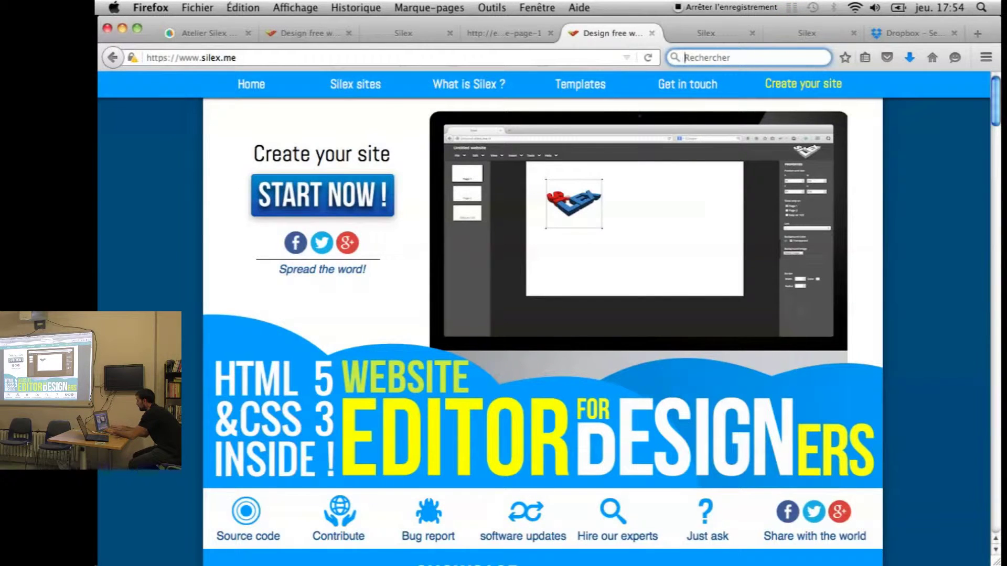
type("youtube sil")
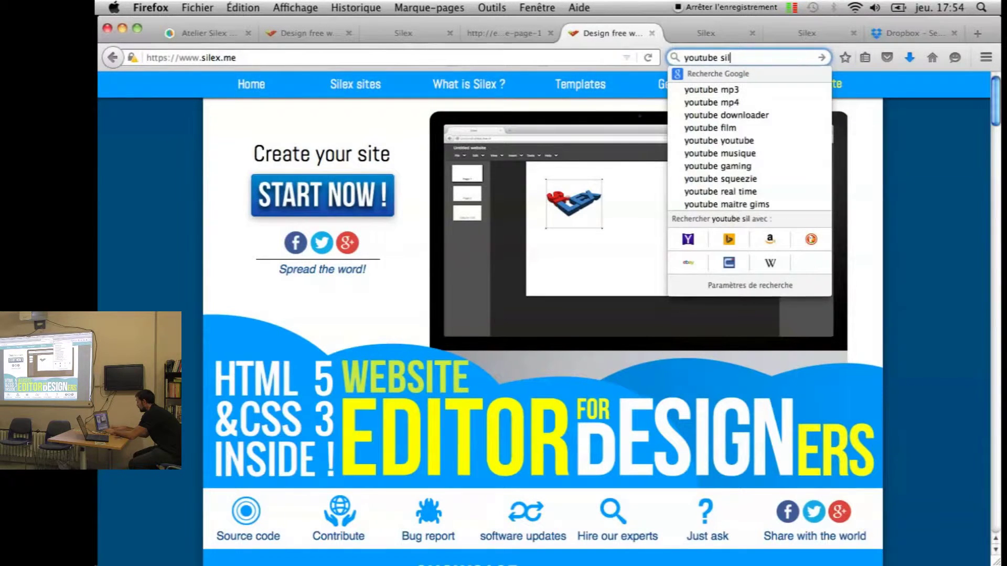
type("exlabs")
key("Return")
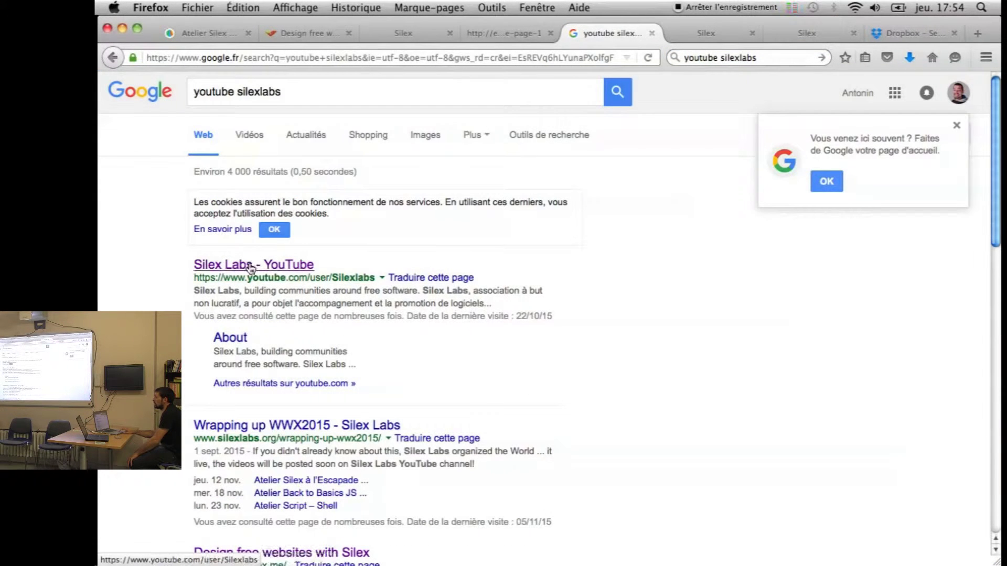
left_click(250, 268)
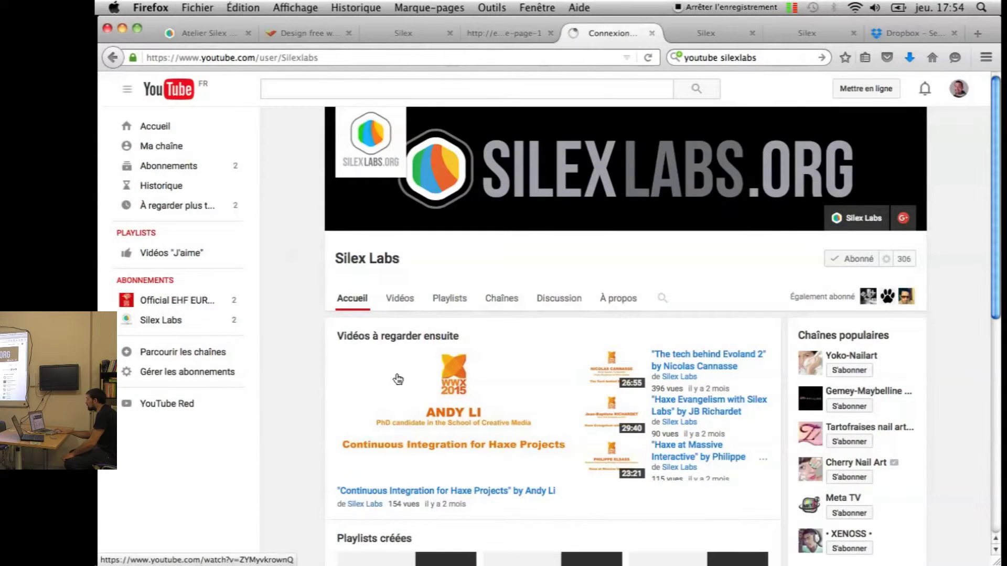
Open the video "Atelier php part1" from the channel's video list and pause it with the sound muted
scroll(396, 377, "down", 8)
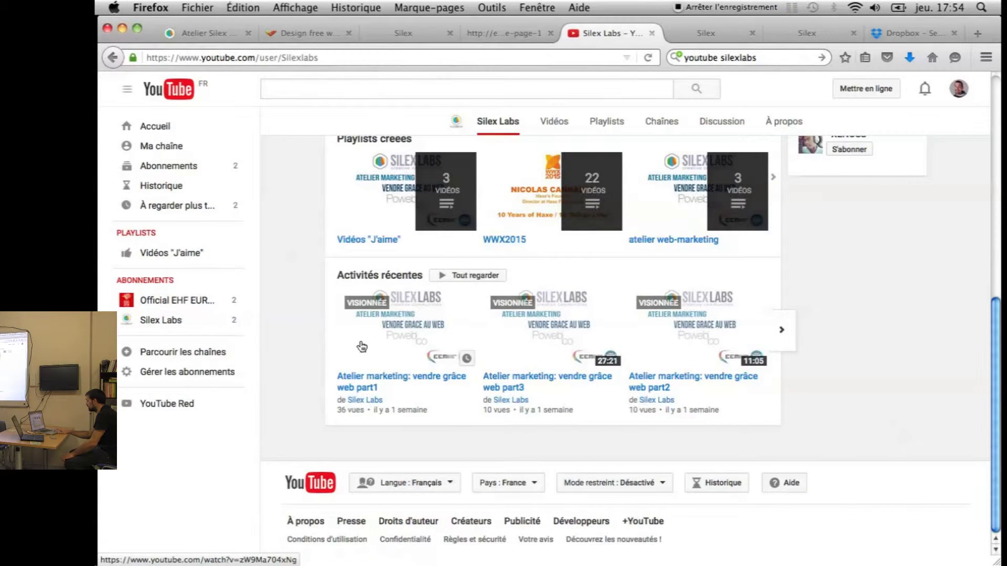
scroll(362, 346, "up", 6)
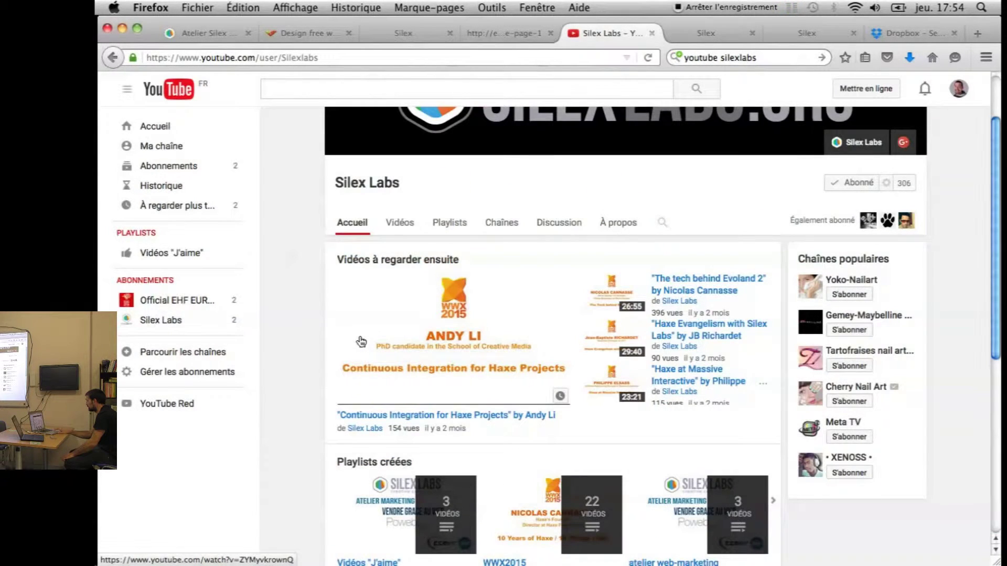
left_click(404, 225)
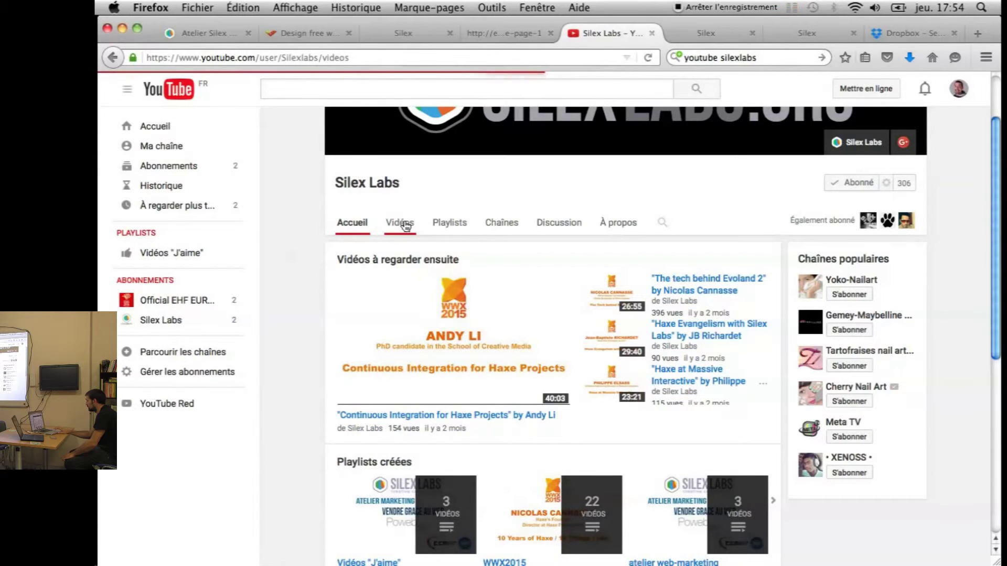
scroll(524, 419, "down", 10)
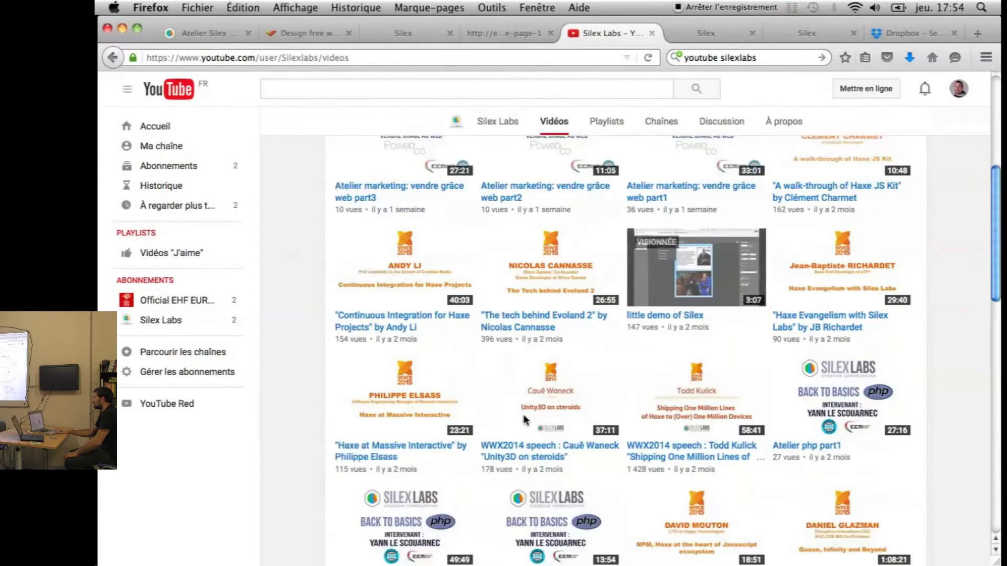
scroll(525, 418, "up", 15)
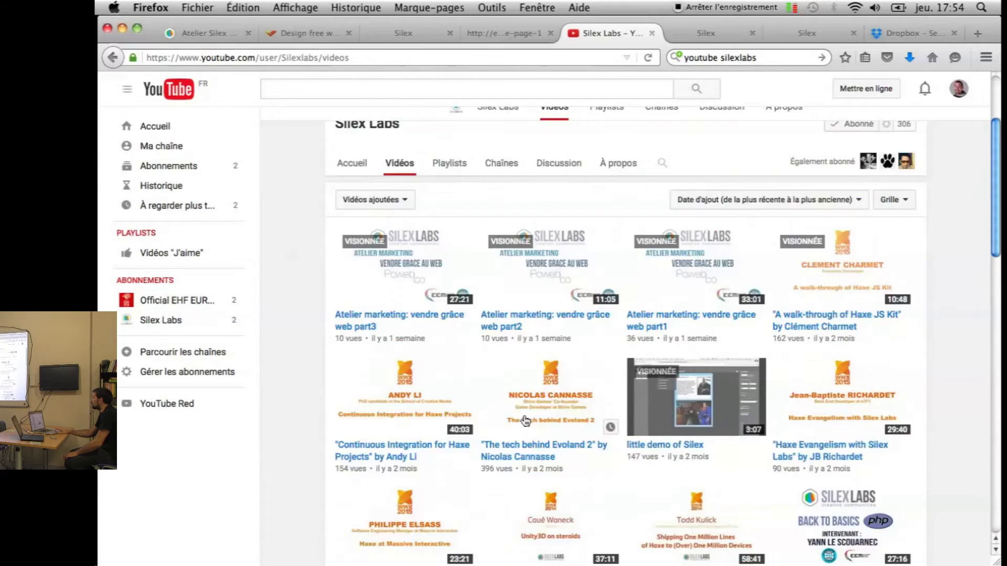
scroll(524, 419, "down", 3)
scroll(523, 417, "up", 1)
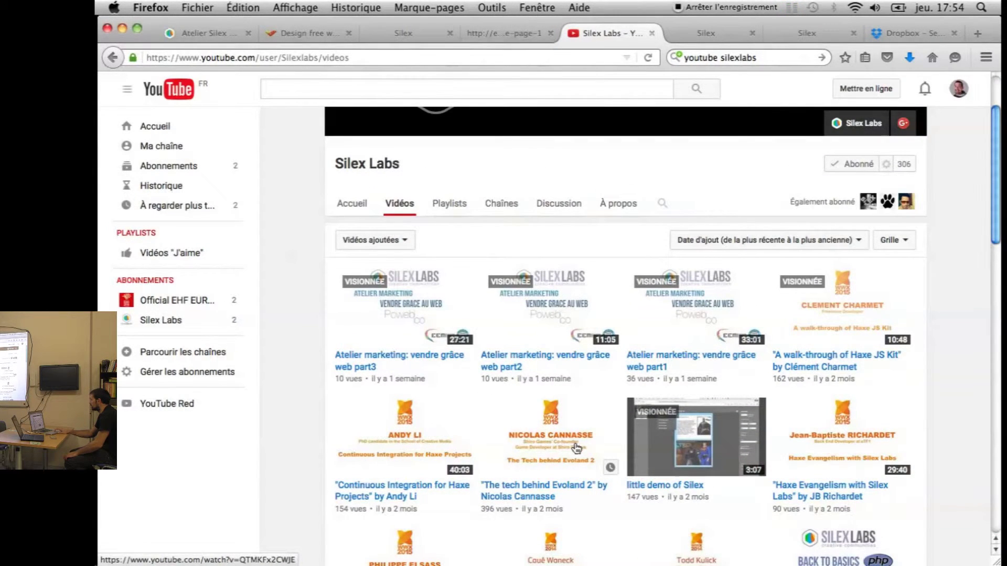
scroll(512, 389, "down", 3)
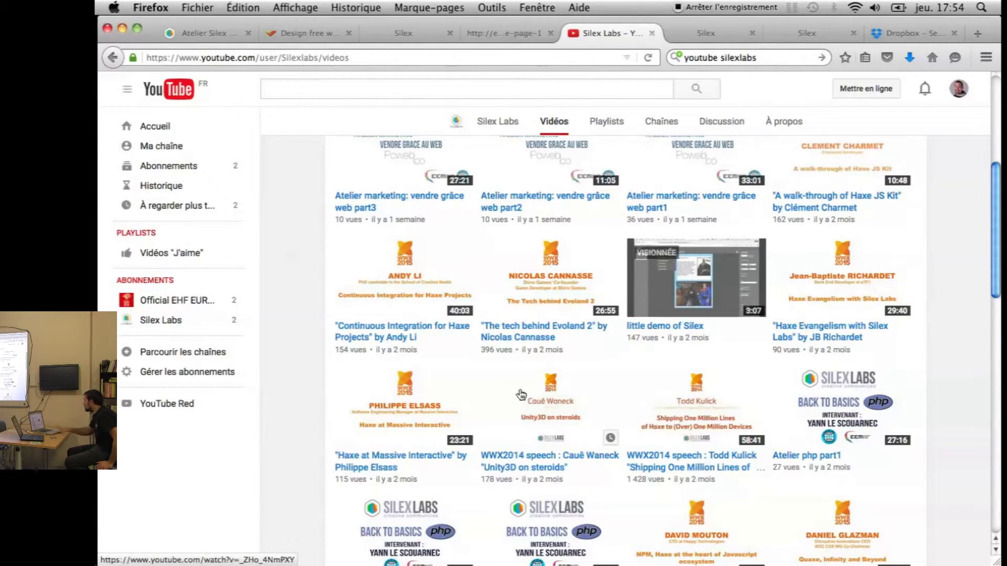
left_click(831, 405)
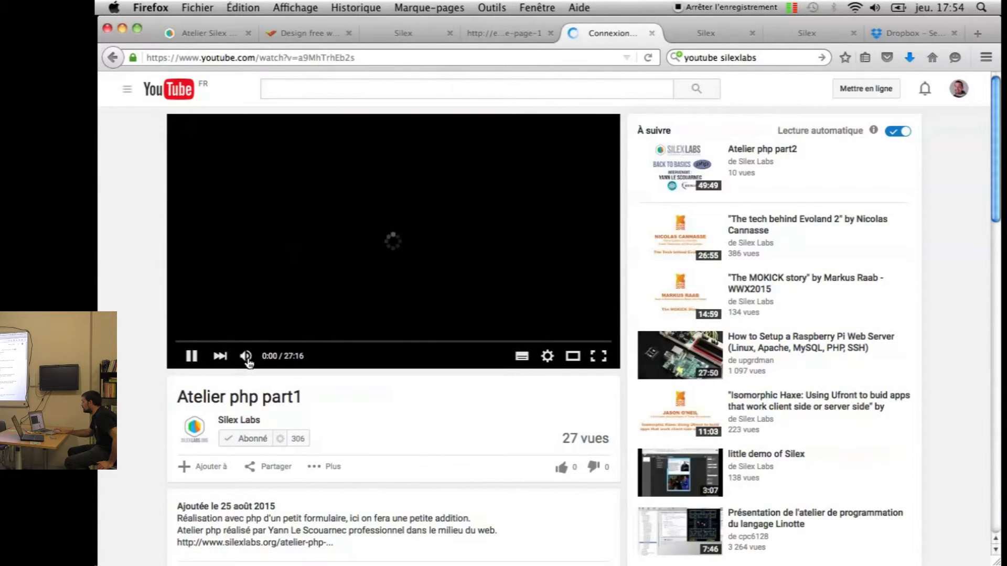
left_click(246, 357)
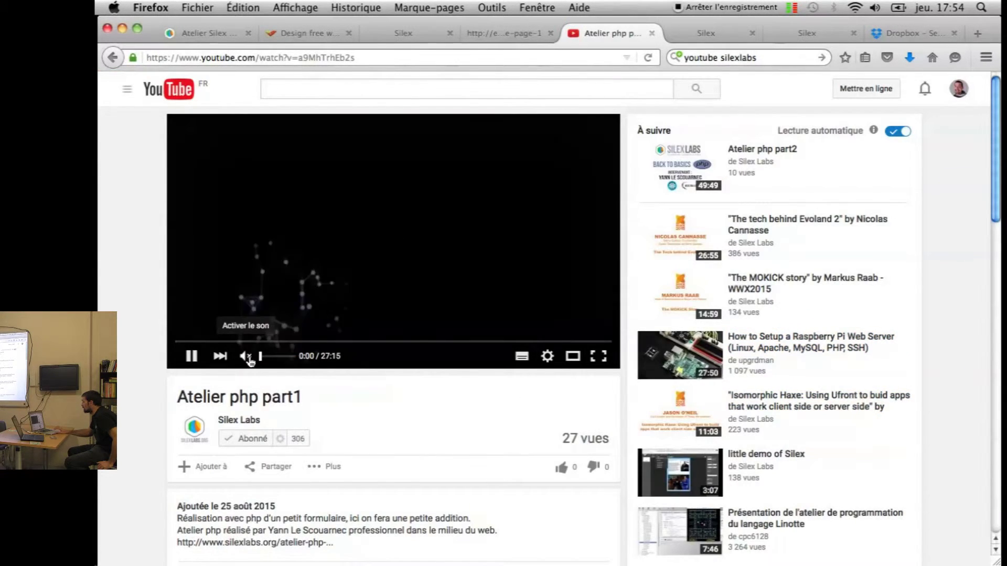
left_click(192, 357)
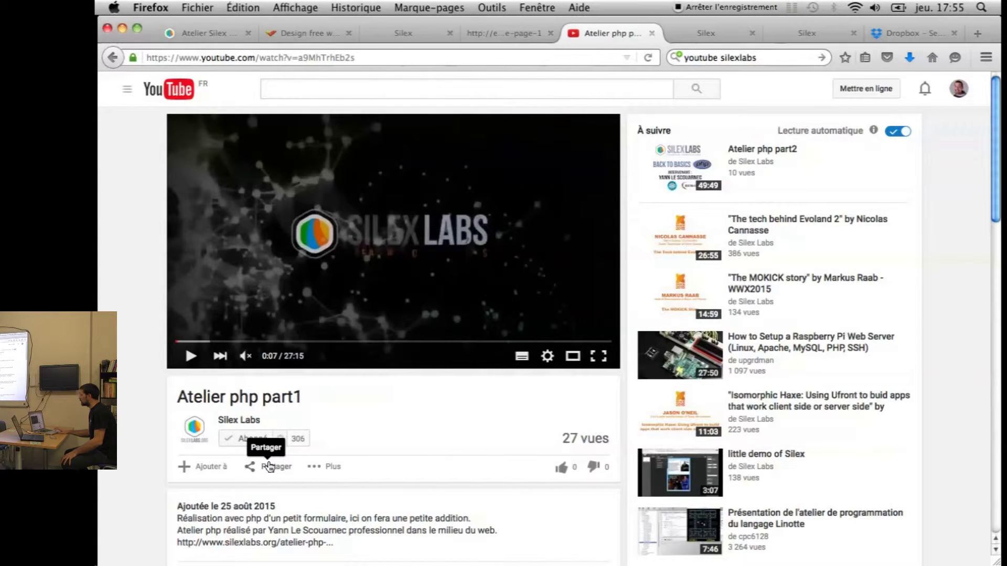
Copy the iframe embed code from the sharing options of the "Atelier php part1" video
left_click(268, 466)
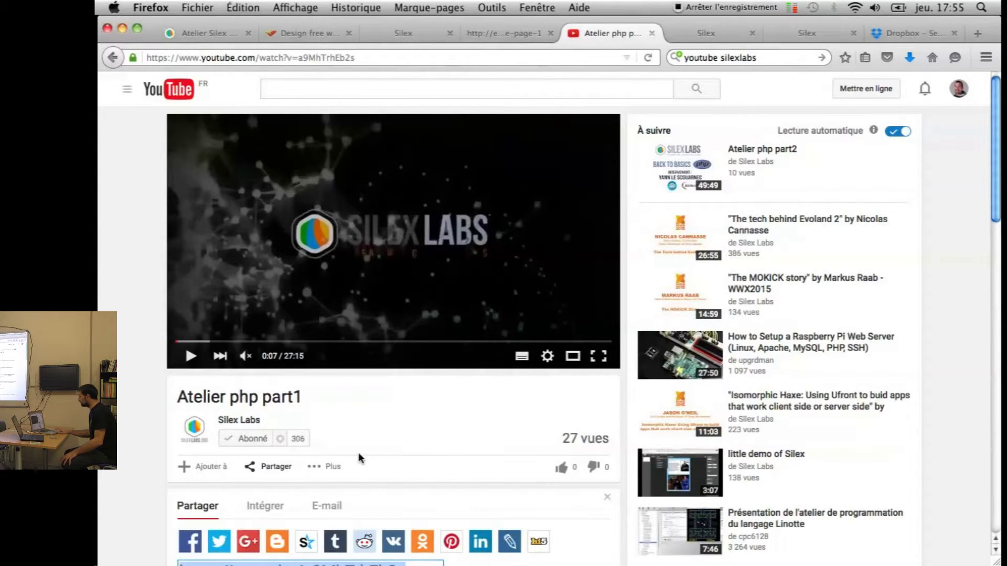
scroll(264, 410, "down", 3)
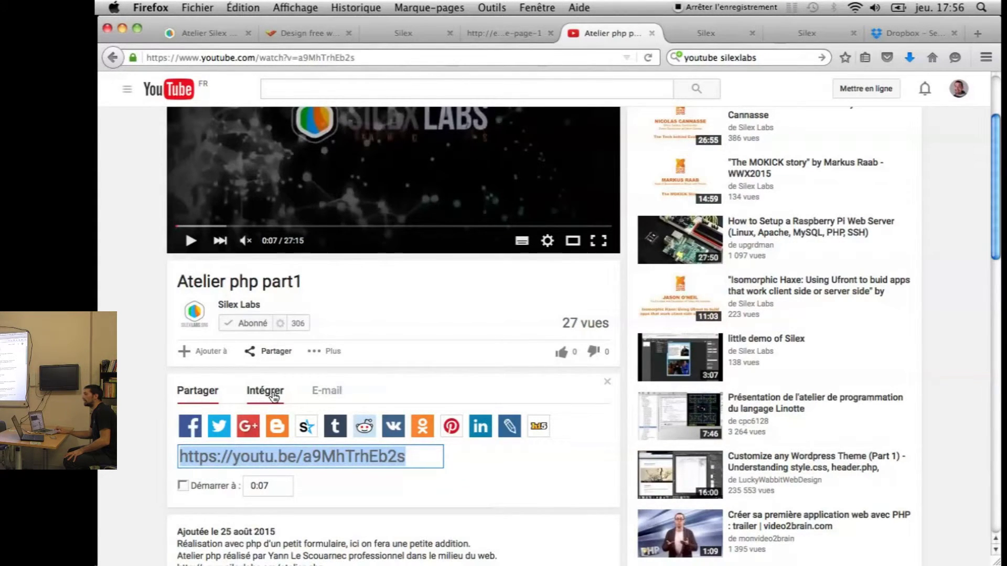
left_click(273, 395)
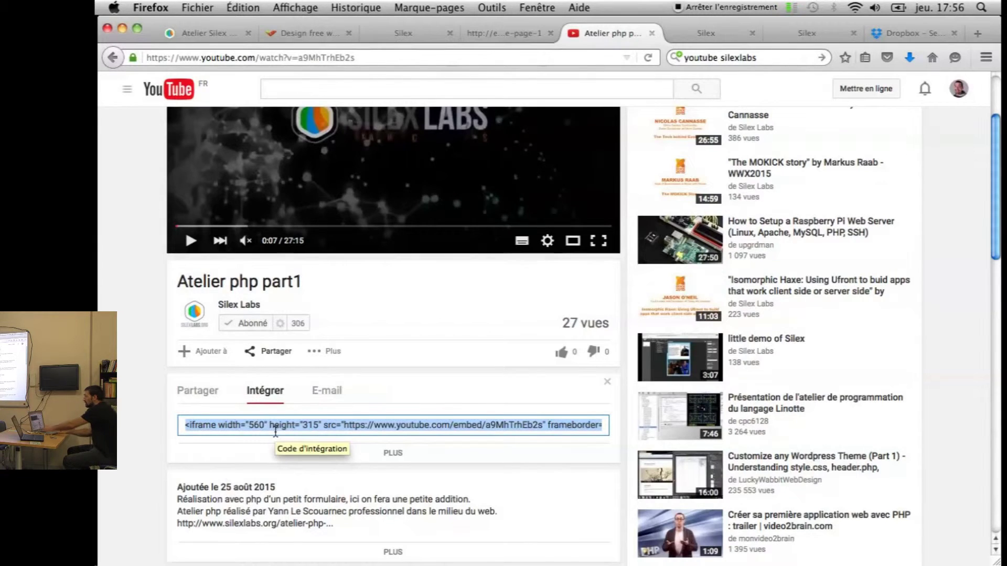
right_click(265, 425)
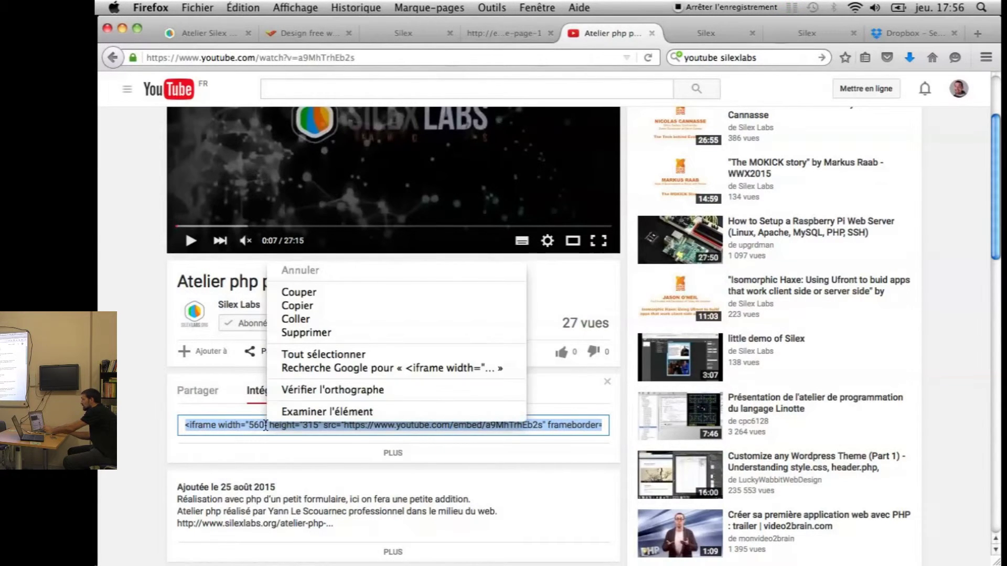
left_click(308, 306)
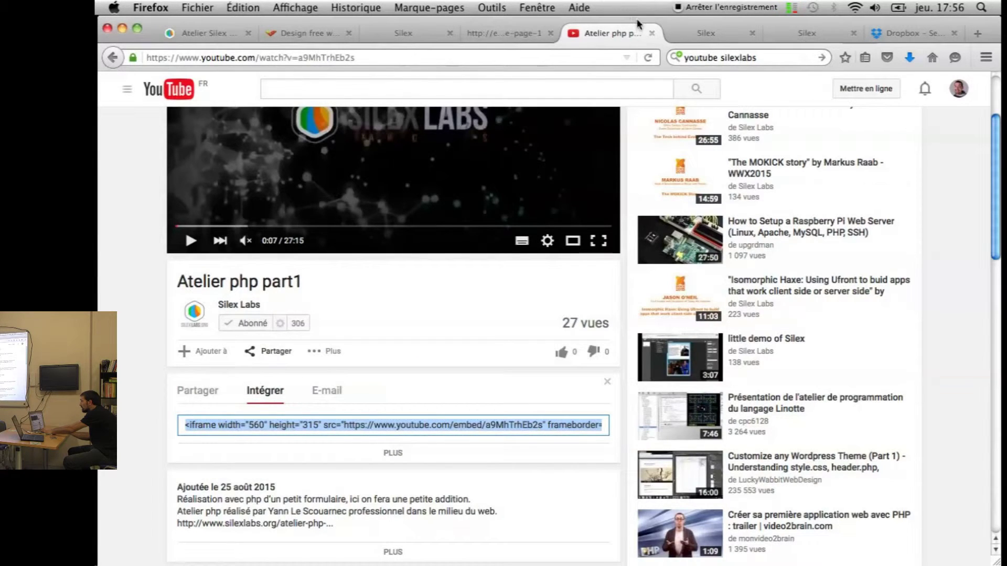
Return to the Silex editor, open the code of the HTML box on Page 2 and clear its placeholder paragraph
left_click(408, 36)
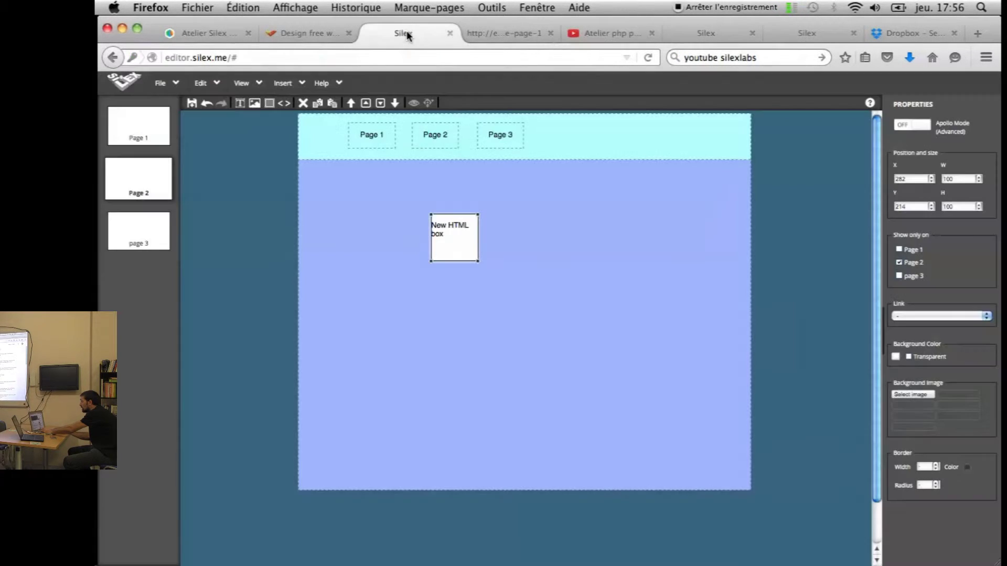
double_click(441, 238)
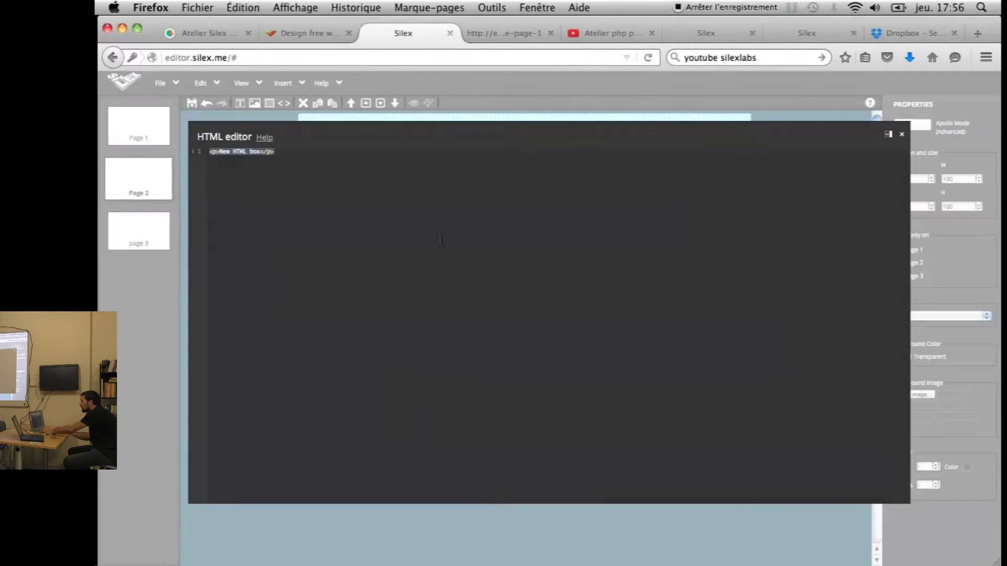
right_click(214, 150)
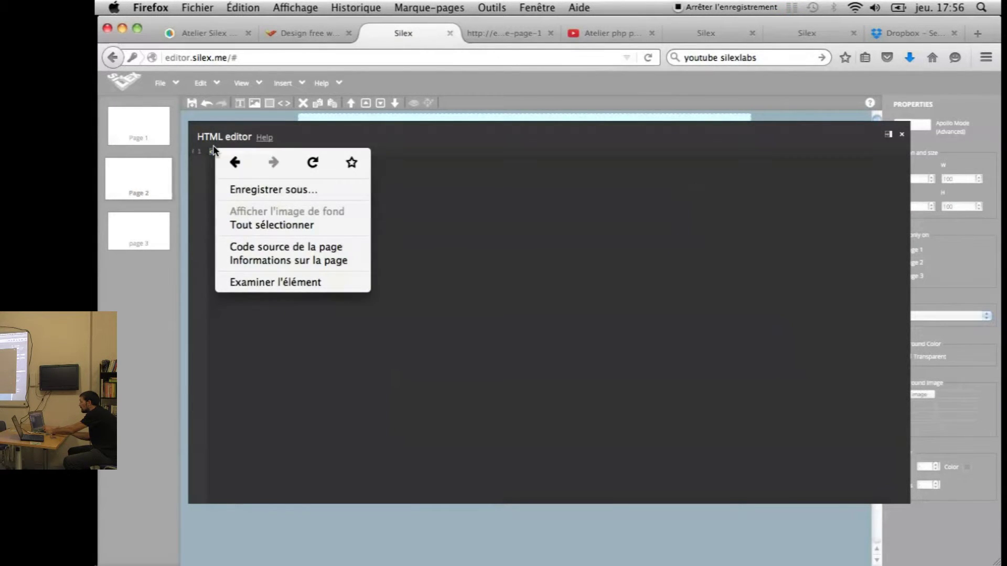
key("Escape")
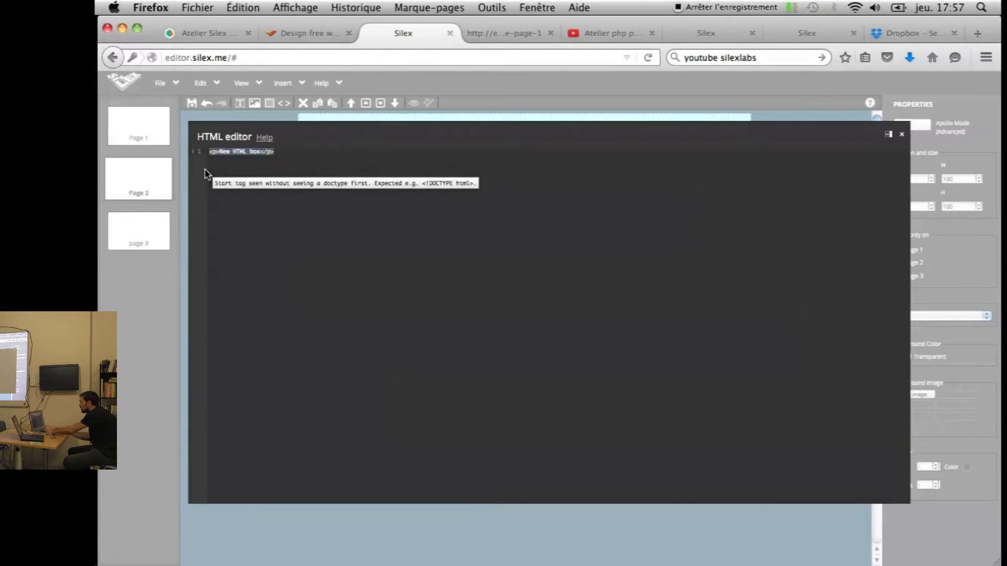
key("ctrl+a")
key("Delete")
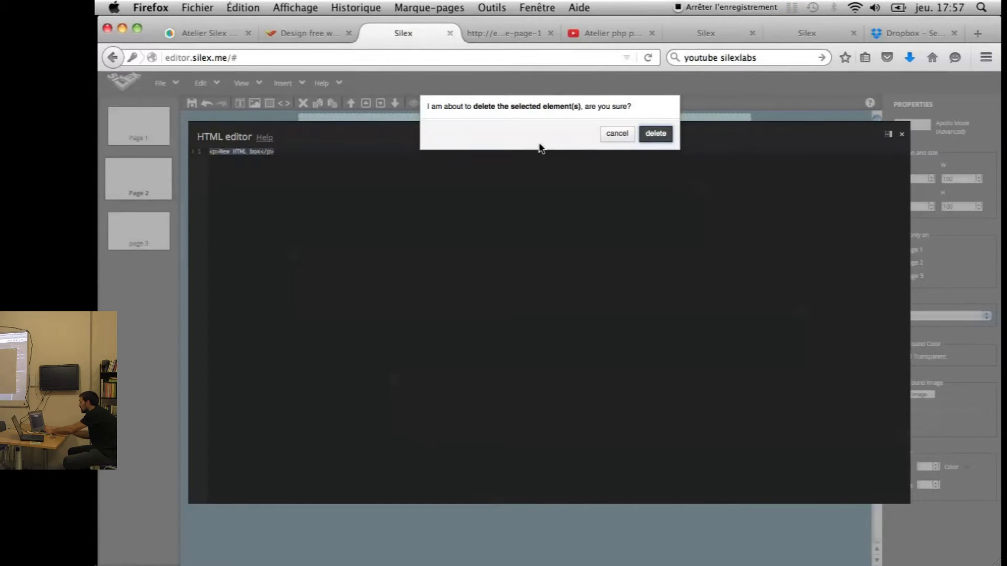
left_click(607, 134)
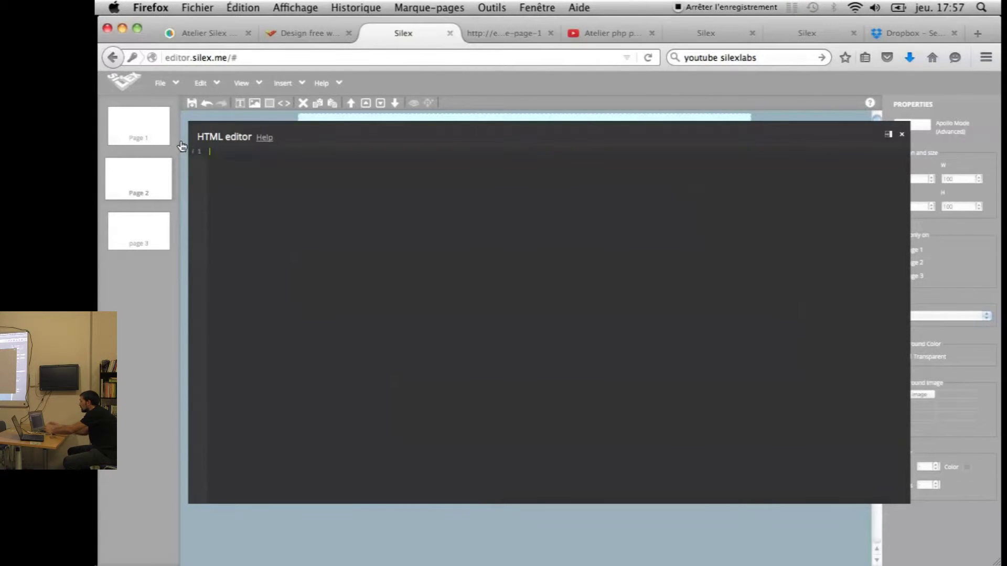
Paste the copied YouTube iframe embed code into the HTML box's code
right_click(222, 158)
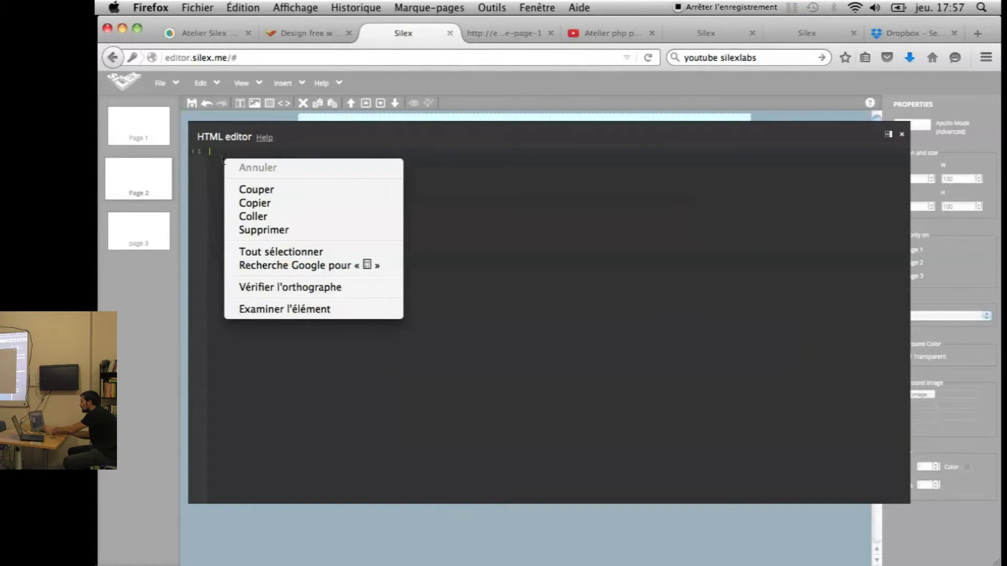
left_click(249, 216)
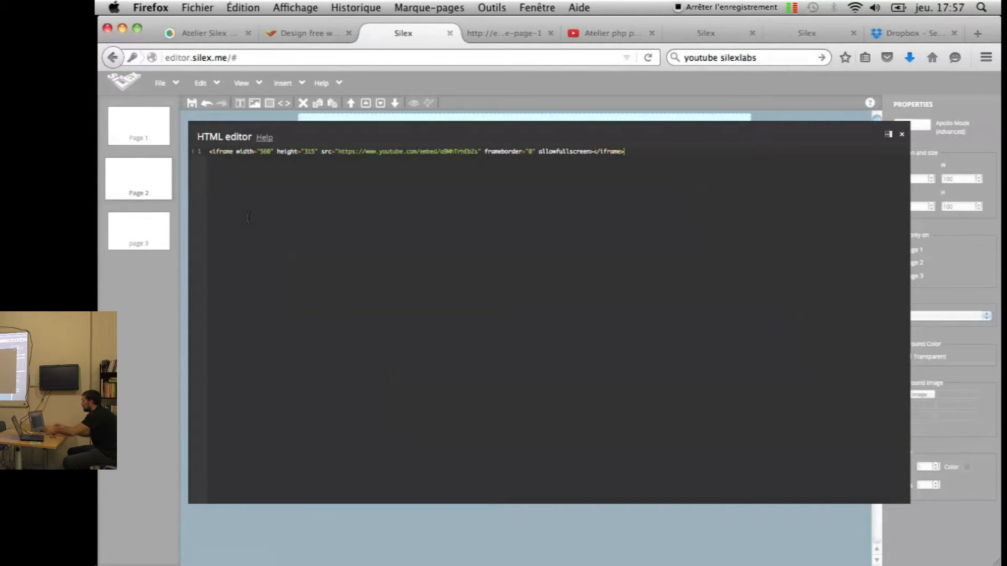
key("super+plus")
key("super+plus")
key("super+plus")
key("super+plus")
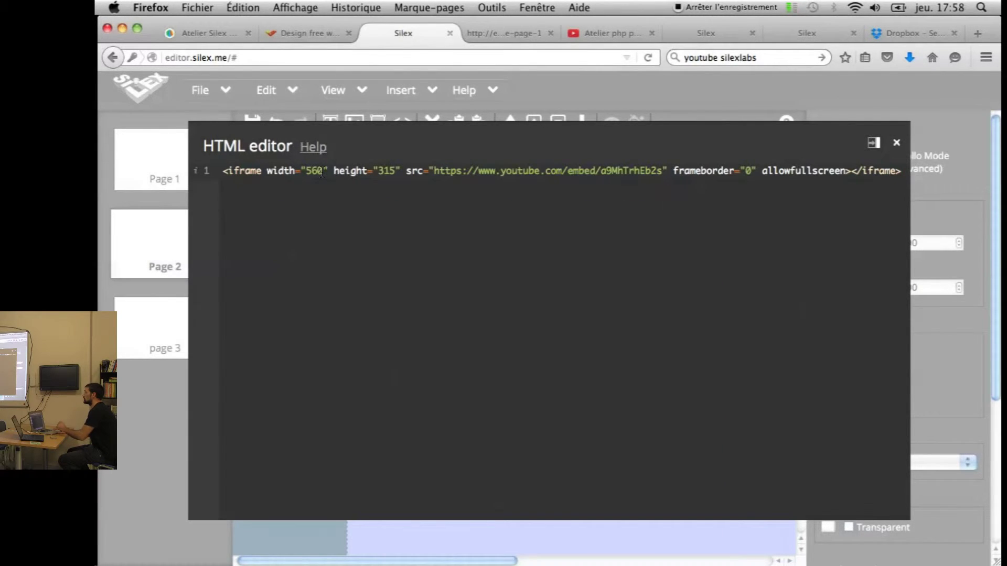
Set the width of the YouTube iframe to 100% in the HTML box's embed code
double_click(315, 171)
key("BackSpace")
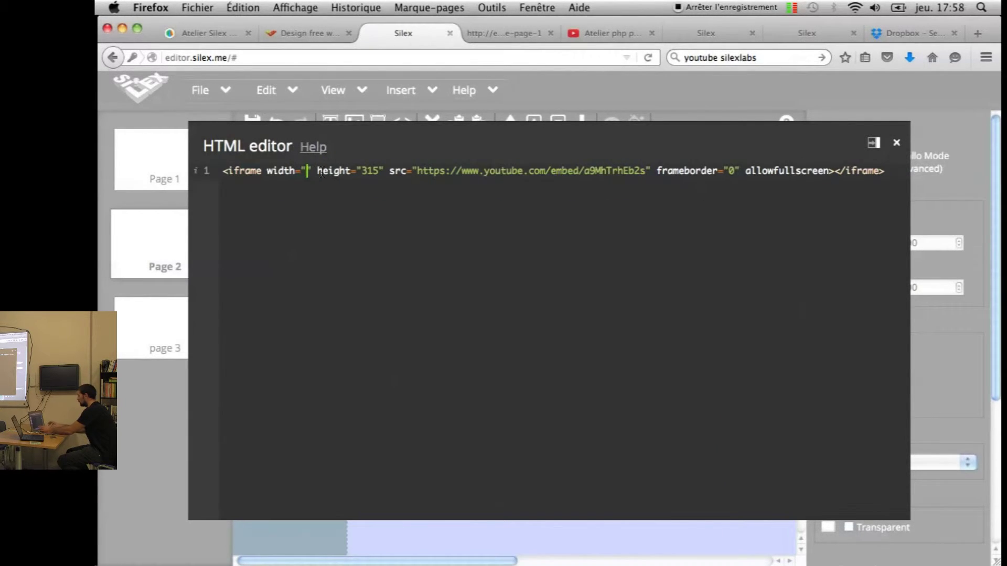
type("100")
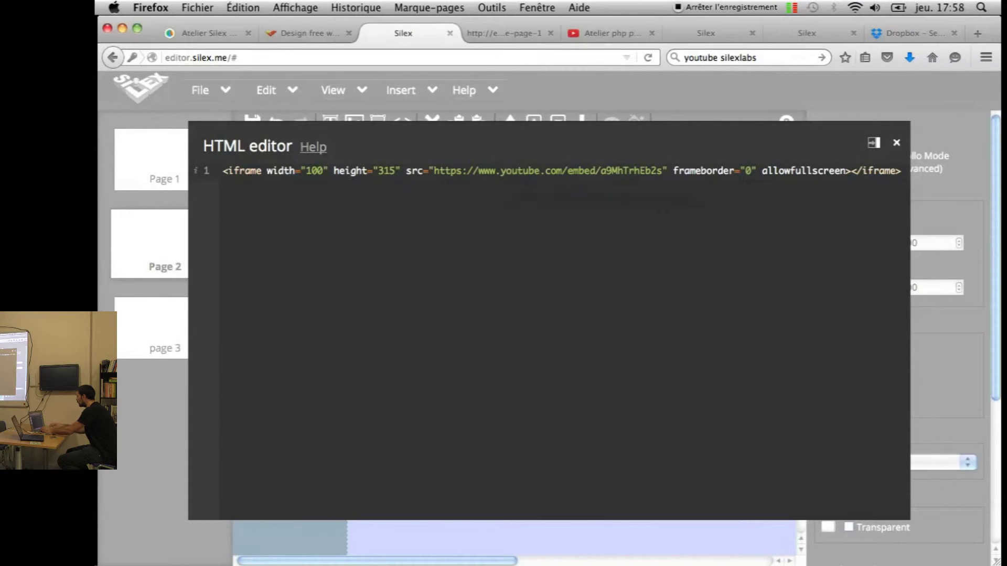
type("%")
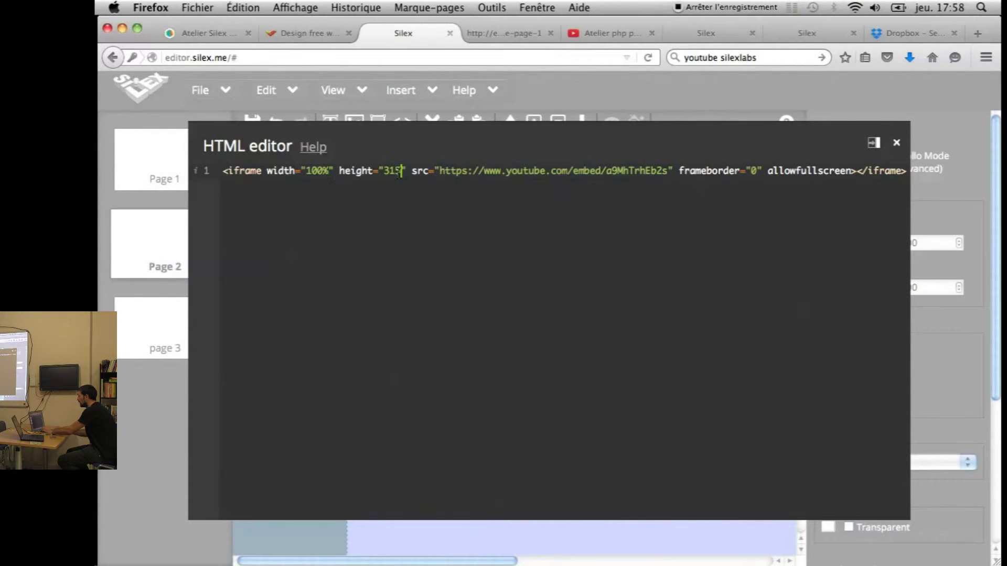
Set the iframe's height to 100% in the embed code and close the HTML editor
key("BackSpace")
key("BackSpace")
key("BackSpace")
type("100")
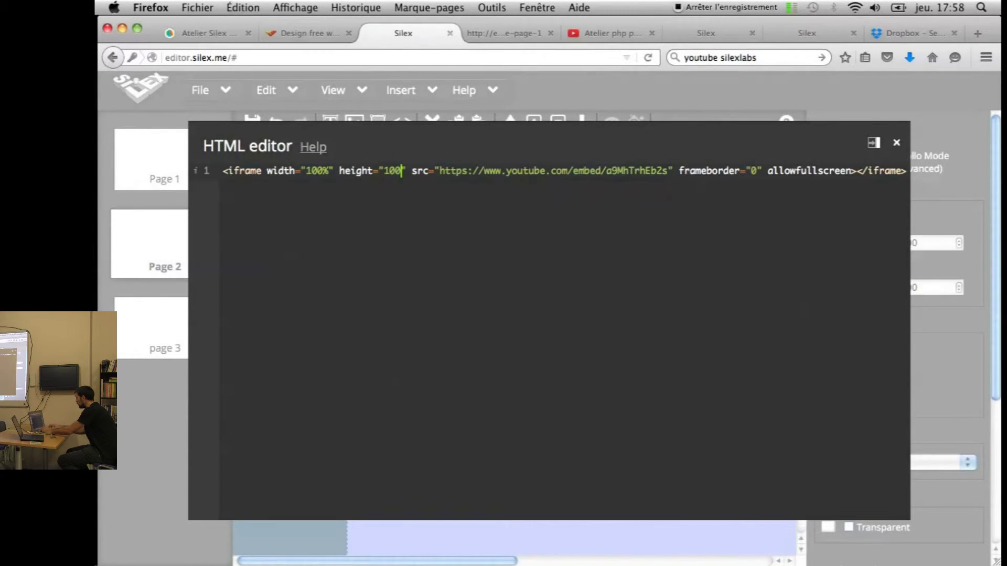
type("%")
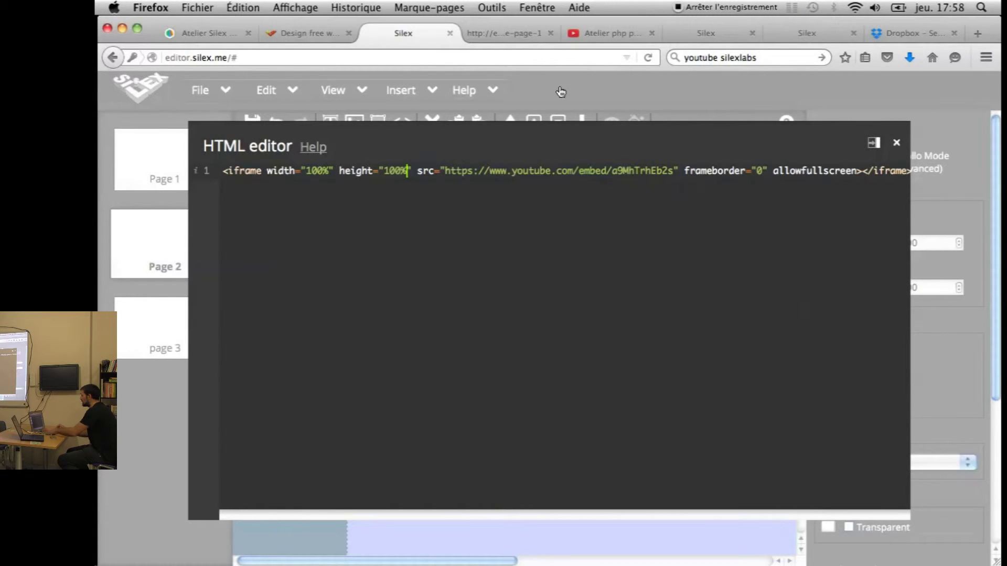
key("super+minus")
key("super+minus")
key("super+minus")
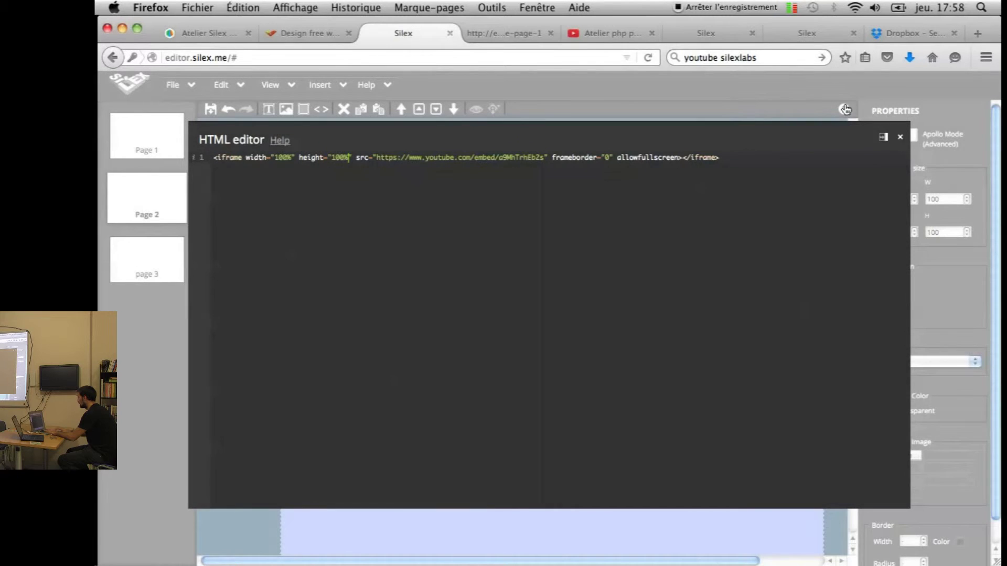
left_click(900, 139)
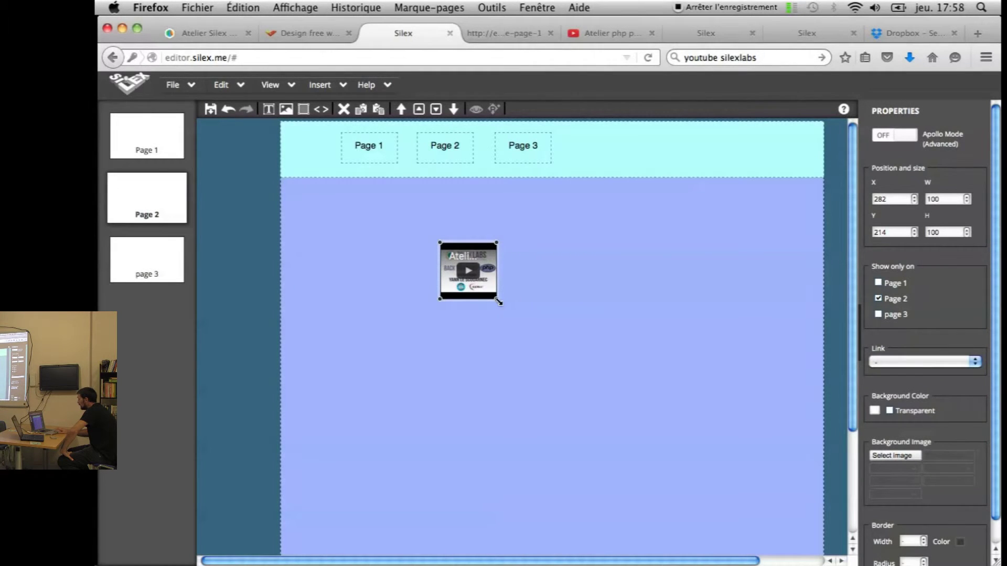
Enlarge the video box to about 697 by 389 and place it at about X 174, Y 196 on Page 2
left_click_drag(496, 299, 796, 451)
left_click_drag(654, 310, 594, 300)
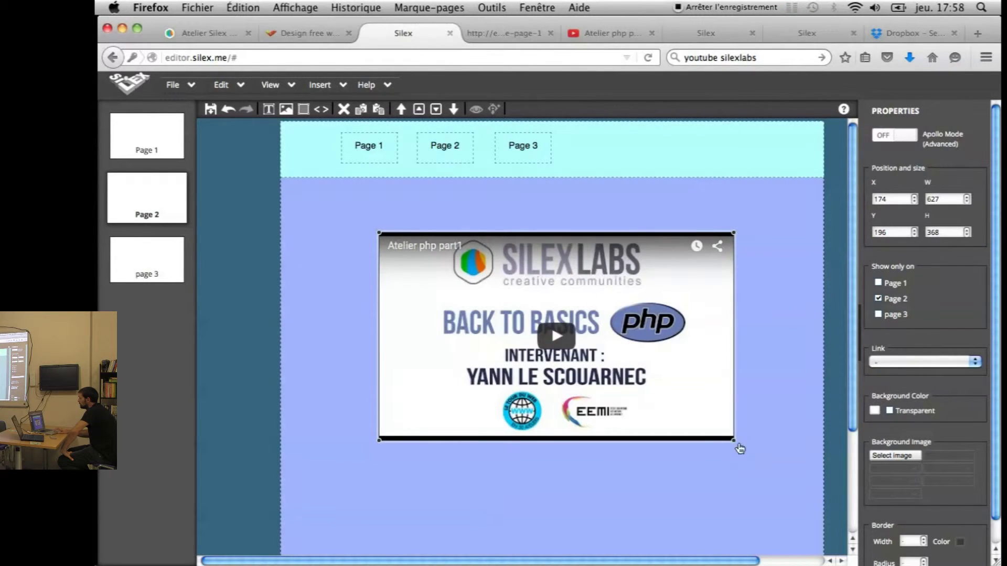
left_click_drag(757, 446, 774, 454)
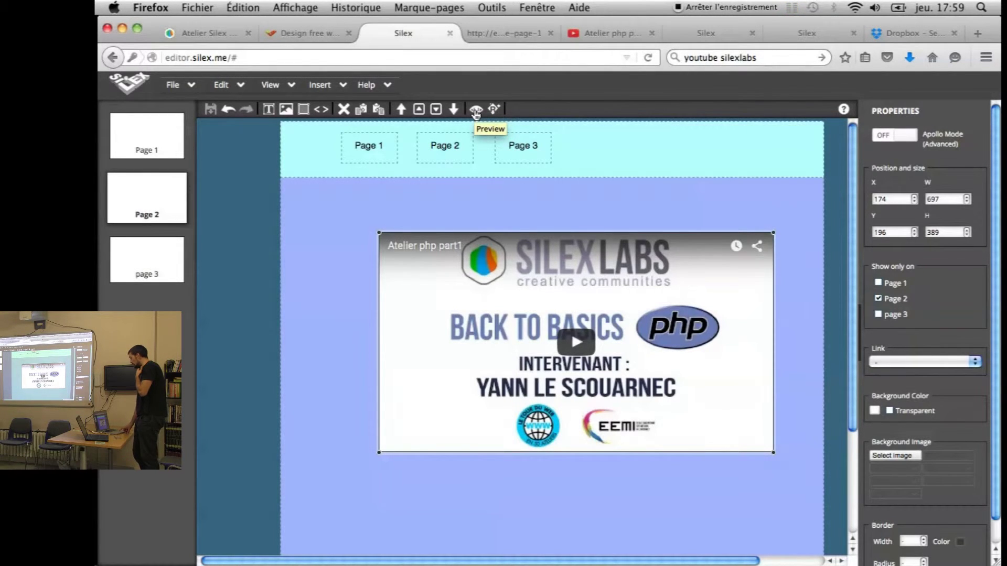
Preview the site, visit Page 1, return to Page 2 and play the embedded video
left_click(291, 85)
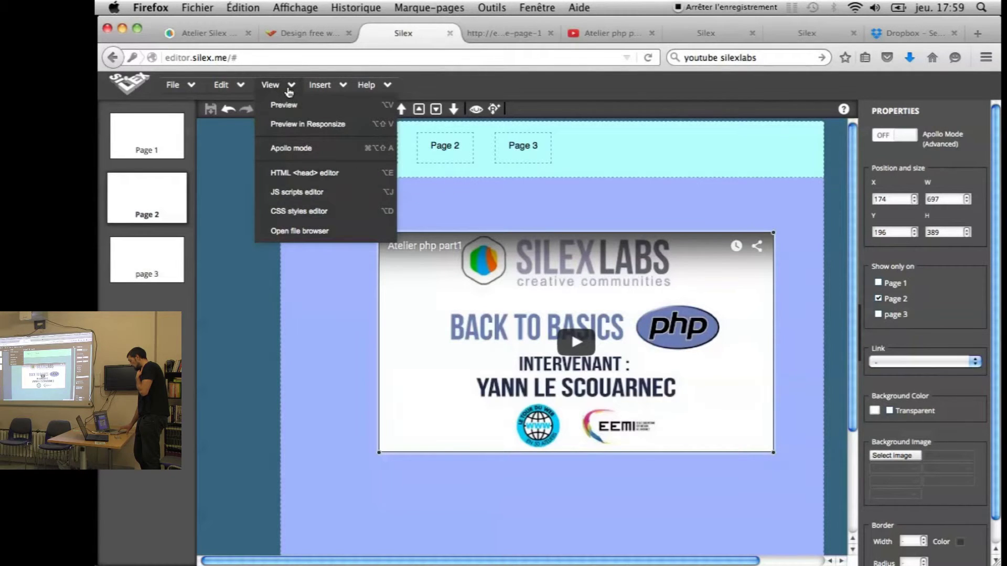
left_click(288, 90)
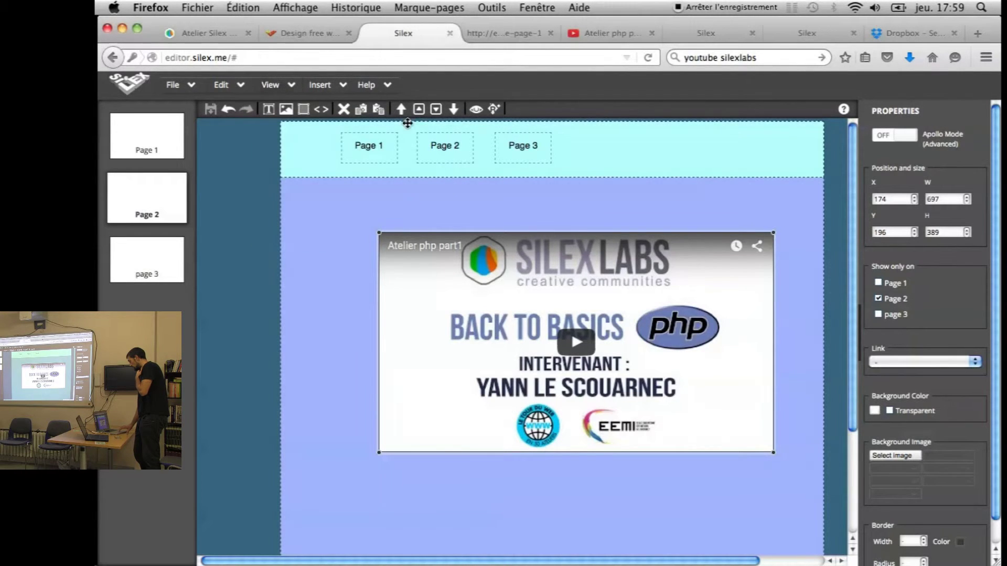
left_click(476, 110)
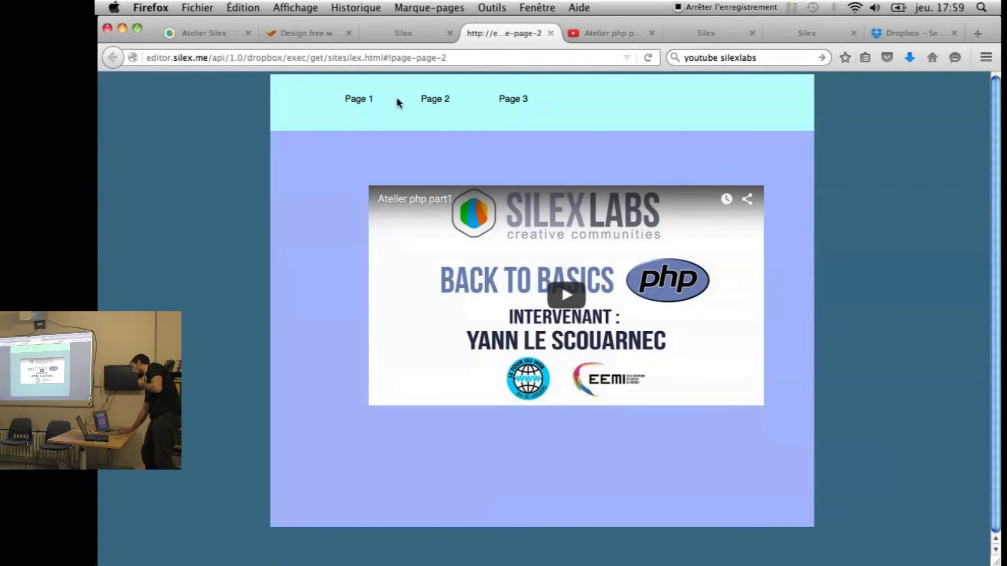
left_click(359, 109)
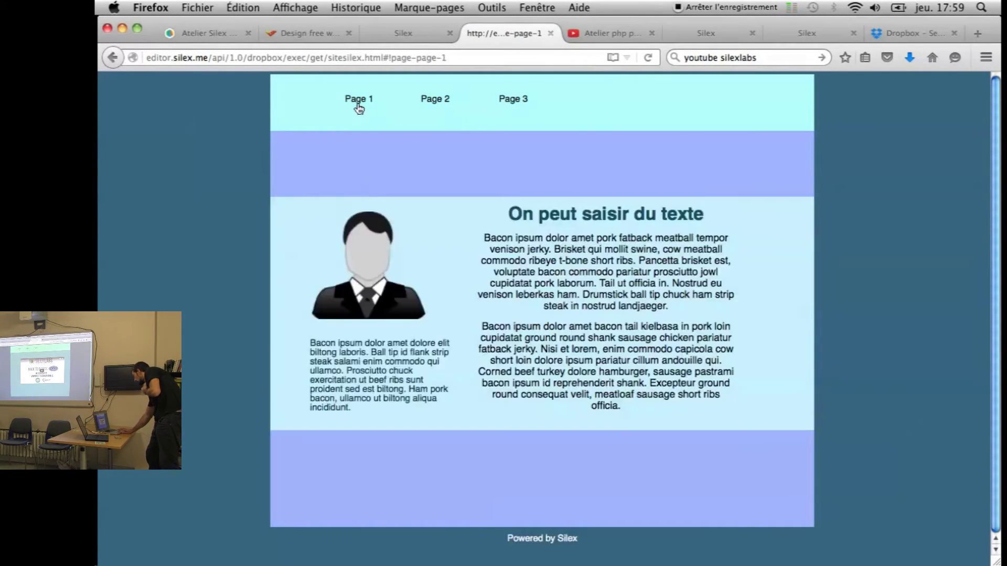
left_click(443, 109)
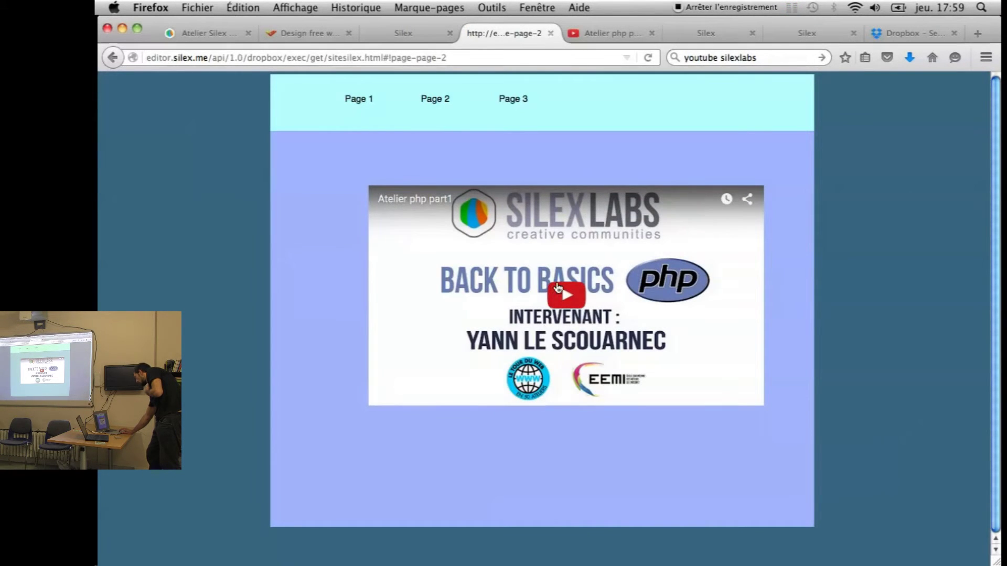
left_click(563, 294)
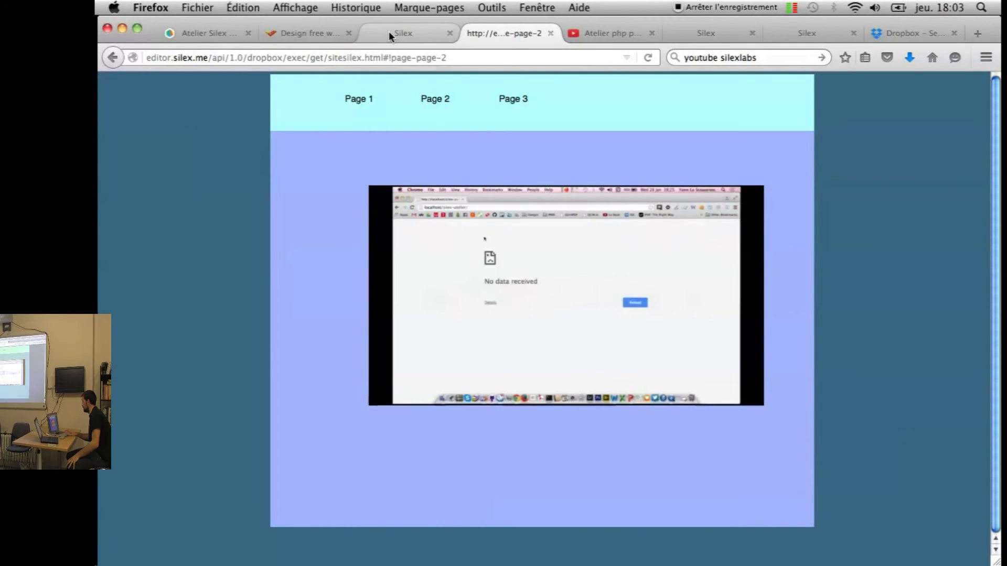
Return to the Silex editor and delete the "c'est ma page 3" text box from page 3
left_click(389, 32)
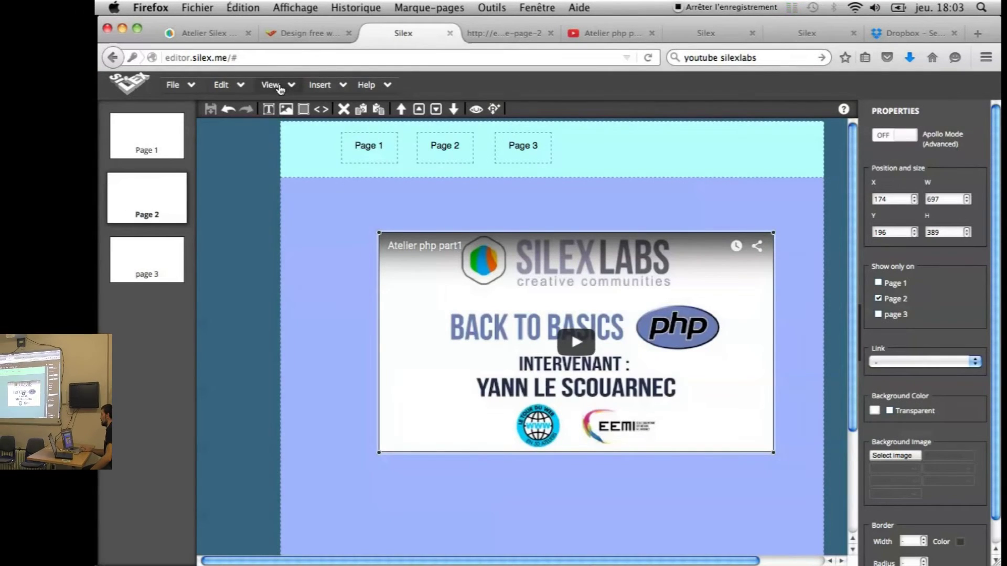
left_click(338, 85)
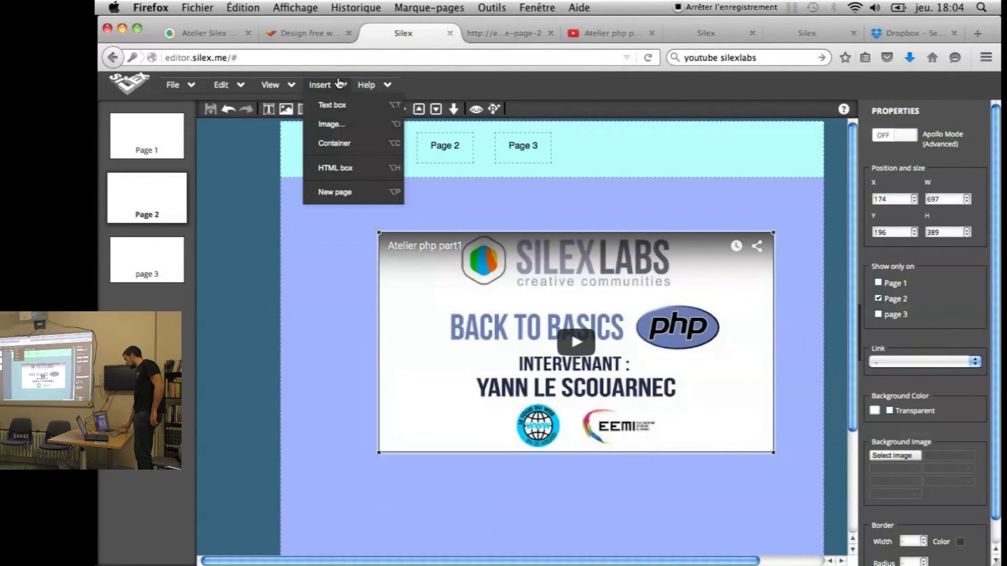
left_click(339, 84)
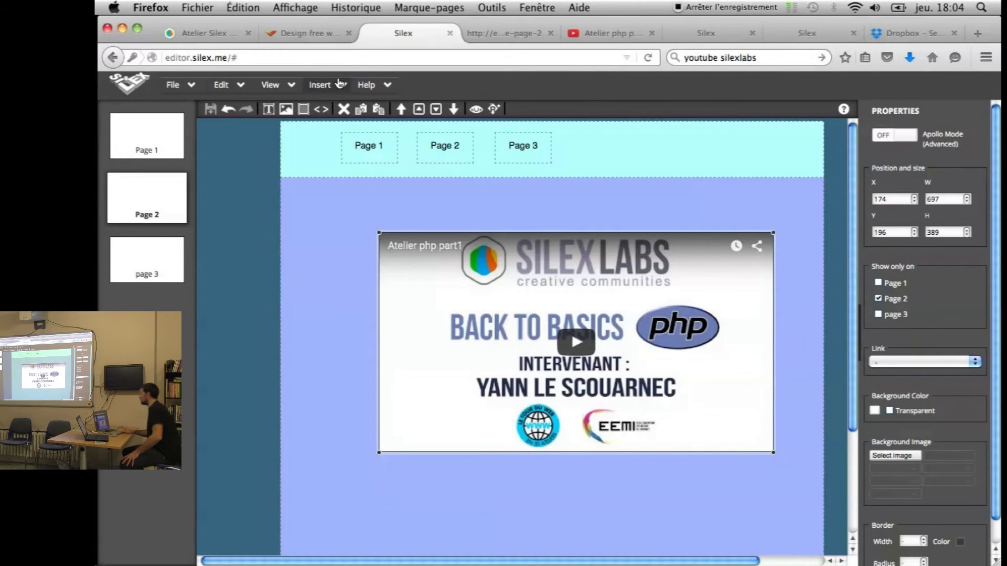
left_click(151, 255)
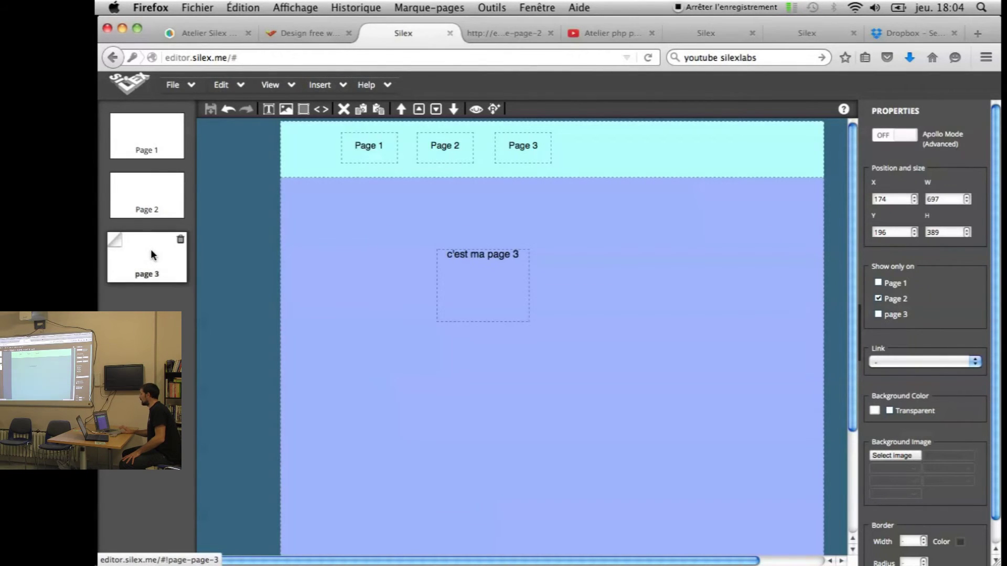
left_click(484, 291)
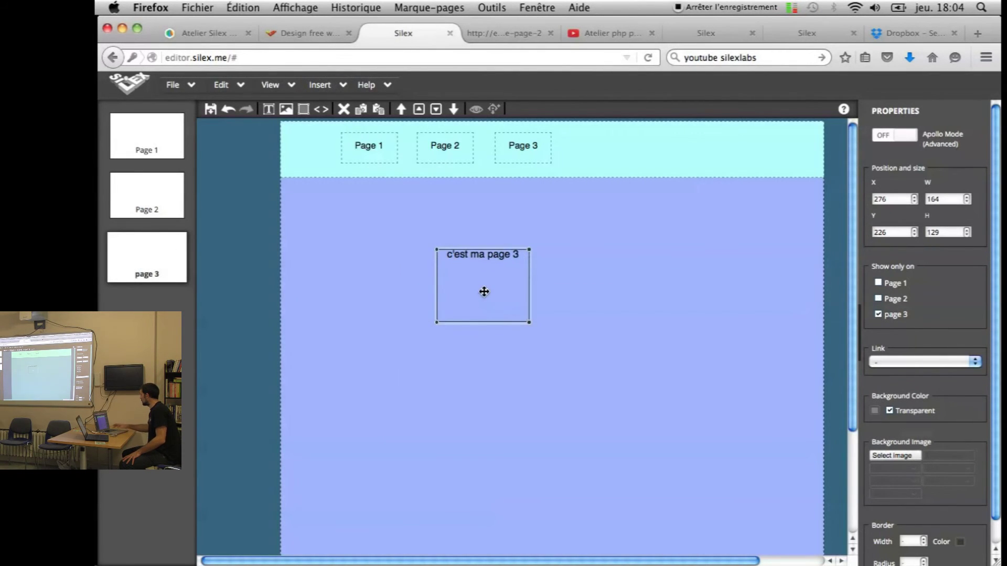
key("BackSpace")
left_click(682, 150)
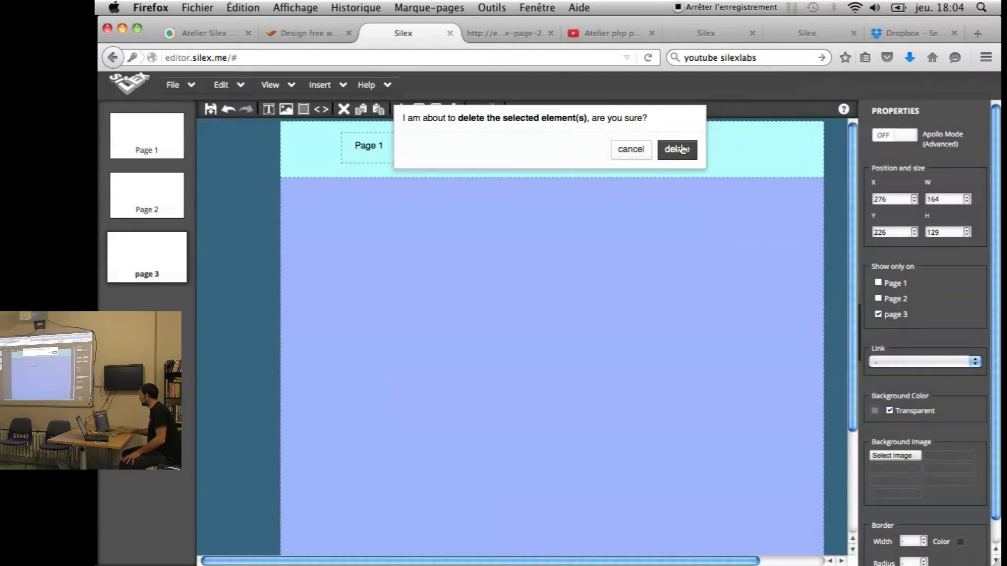
Insert a new HTML box on page 3 and move it further down and right within the main content area
left_click(322, 111)
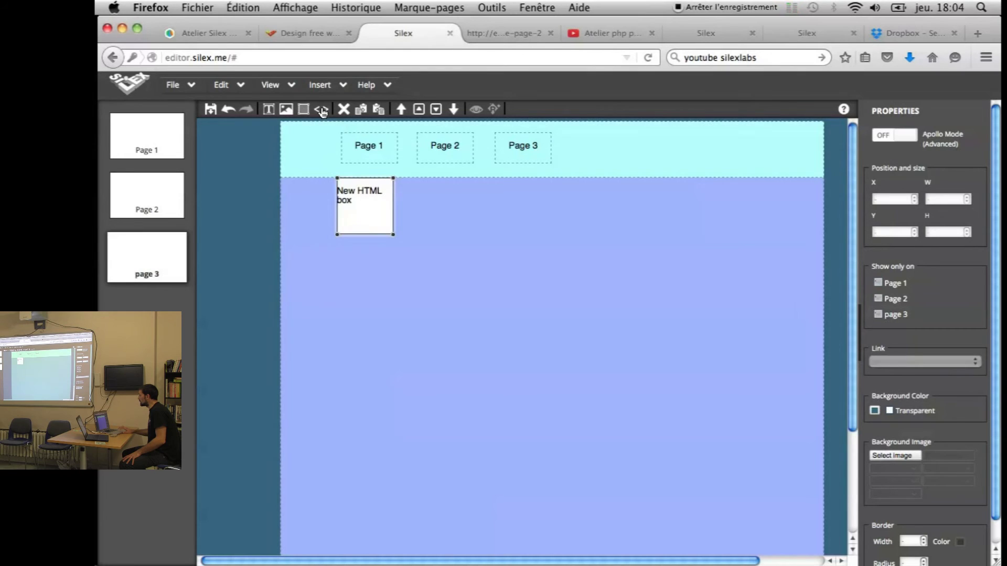
left_click_drag(372, 226, 431, 296)
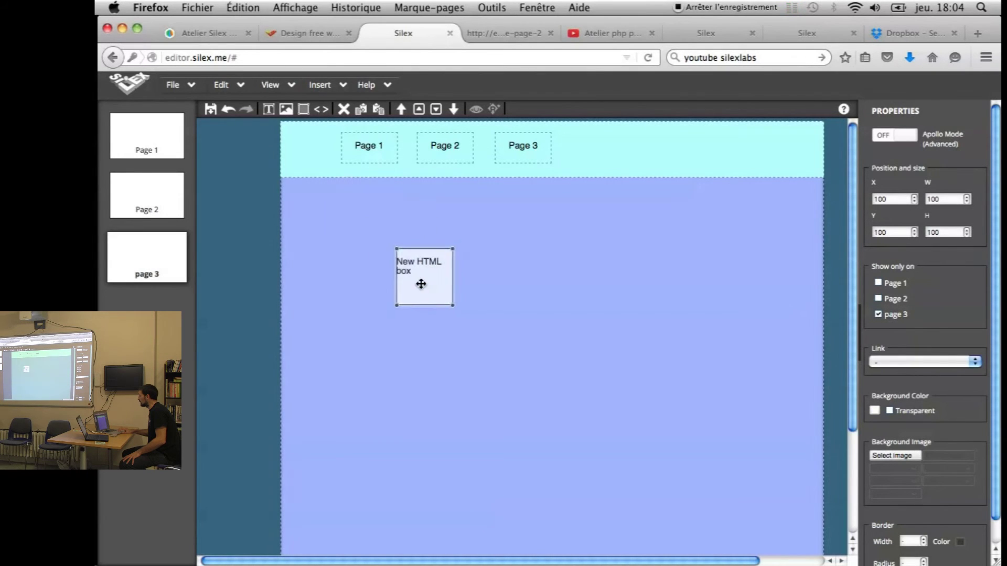